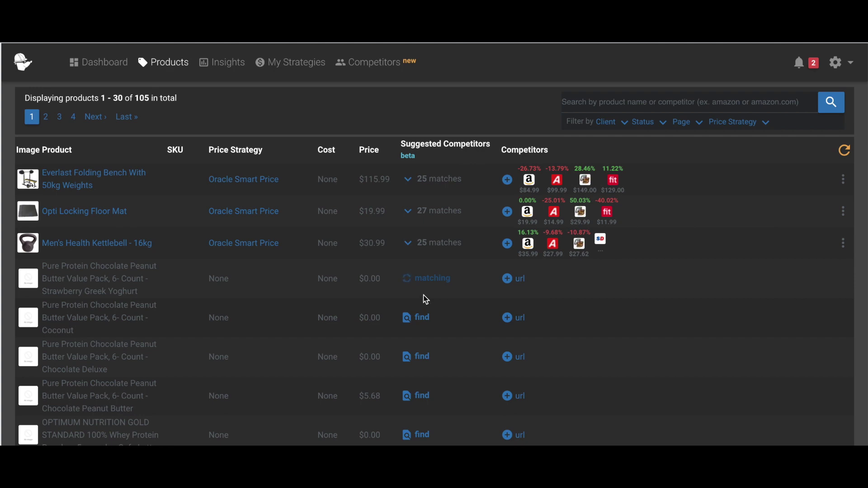
Reload the products table so the Strawberry Greek Yoghurt pack shows its 29 suggested matches.
mouse_move(420, 286)
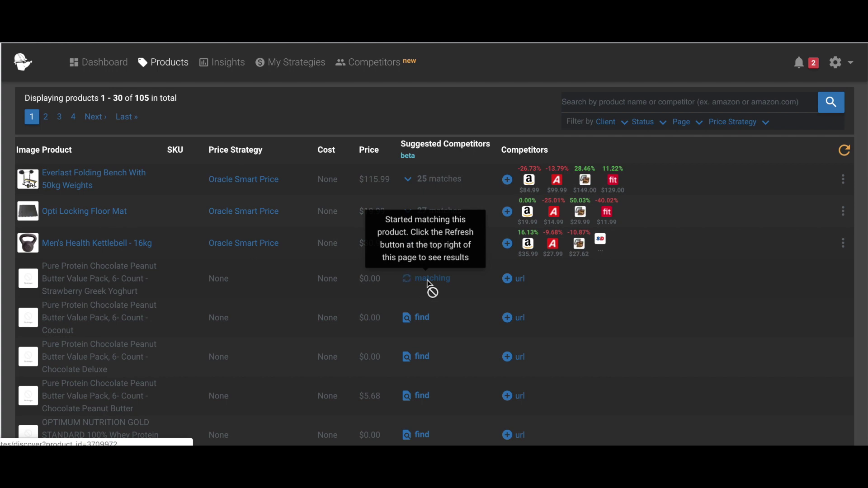
left_click(843, 151)
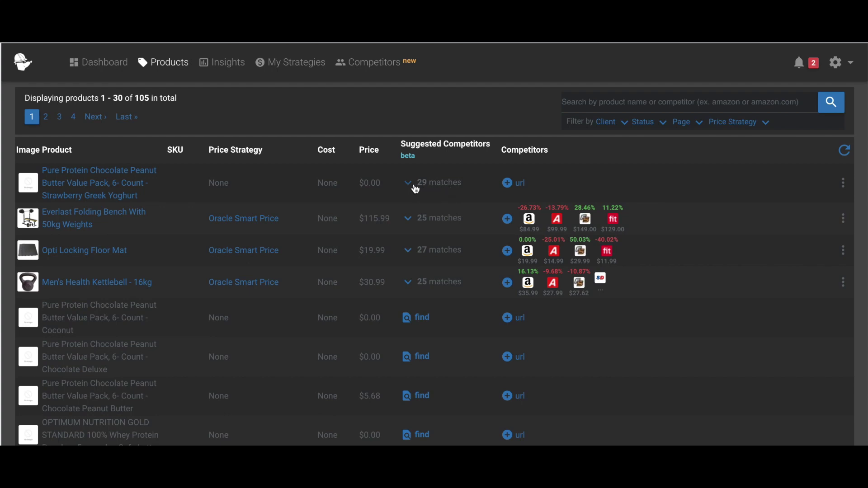
Expand the yoghurt pack's 29 ranked suggestions, led by an Amazon listing at $22.99, and browse them.
left_click(415, 187)
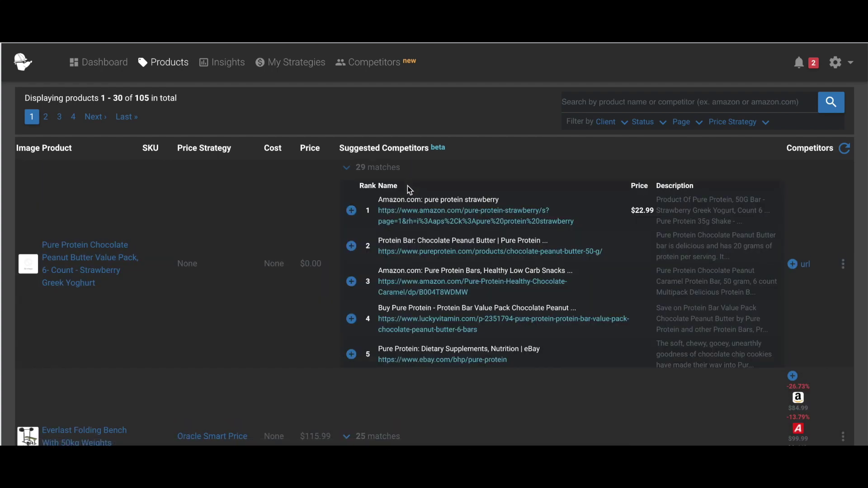
scroll(403, 212, "down", 3)
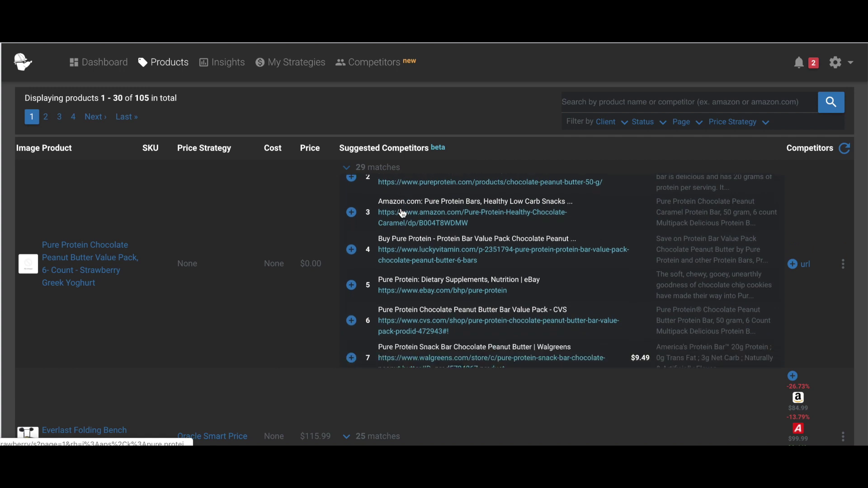
scroll(402, 212, "down", 3)
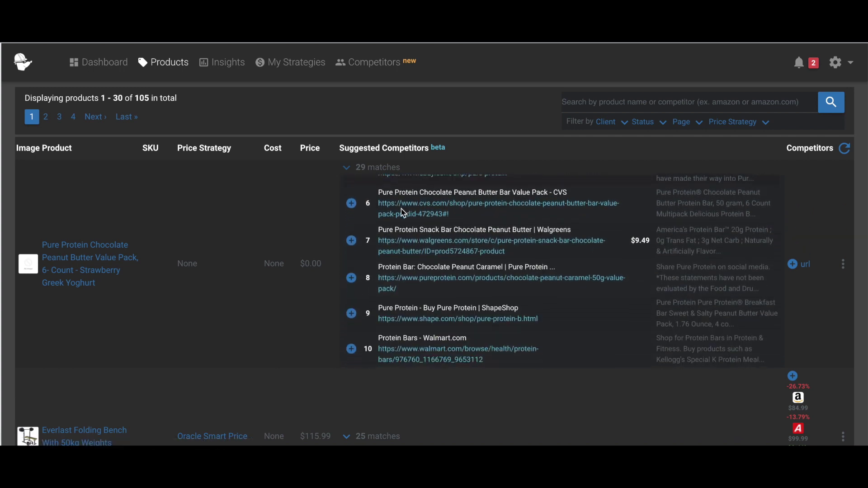
scroll(402, 212, "down", 3)
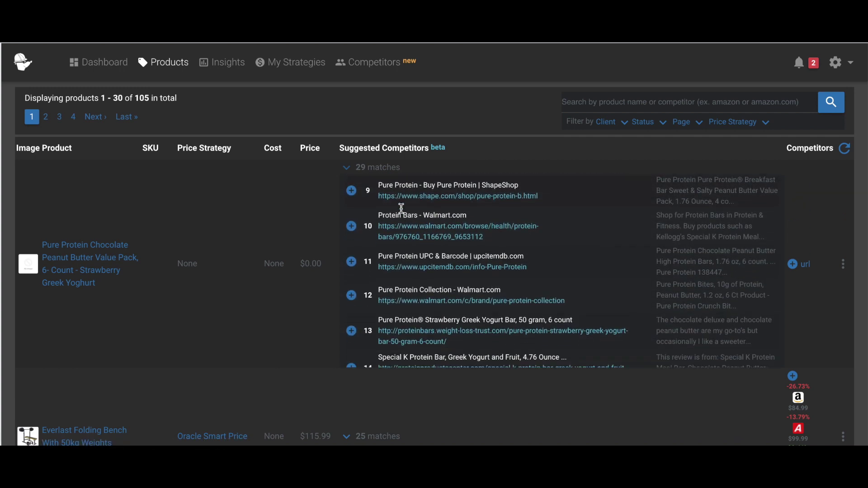
scroll(401, 208, "down", 2)
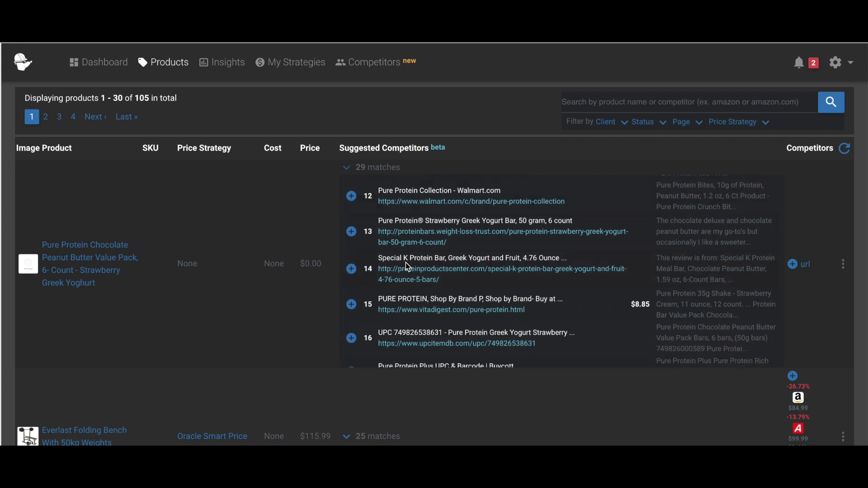
scroll(405, 262, "up", 3)
scroll(405, 262, "up", 6)
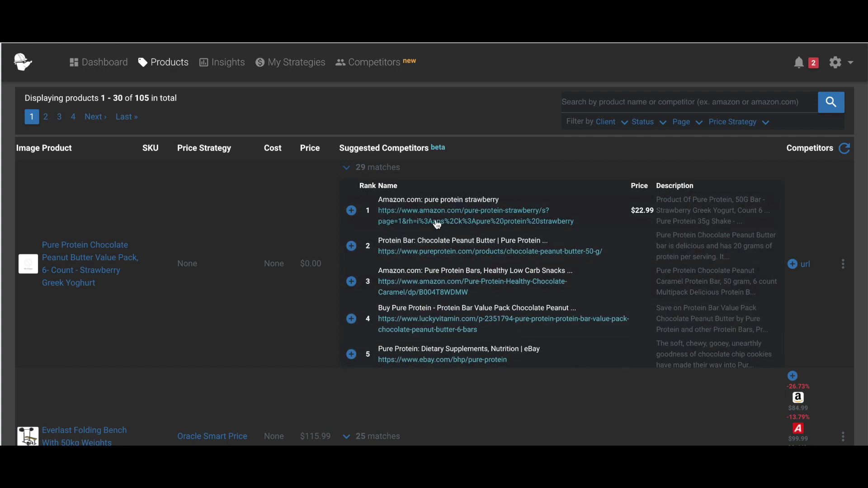
Track the Amazon, Walgreens, Walmart, vitadigest and dietdirect suggestions as competitors.
left_click(353, 211)
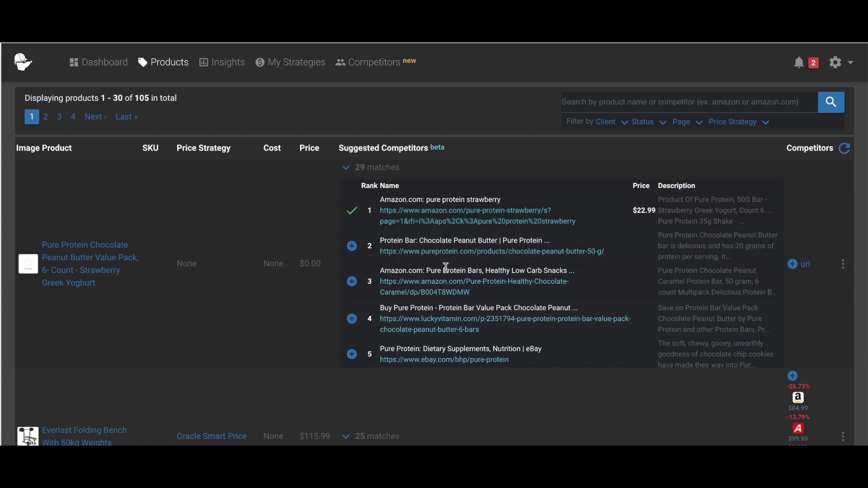
scroll(435, 284, "down", 3)
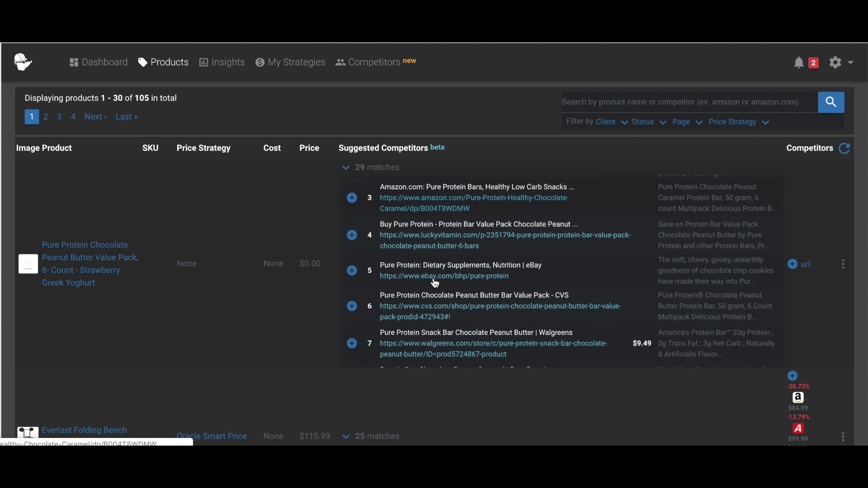
scroll(435, 284, "down", 1)
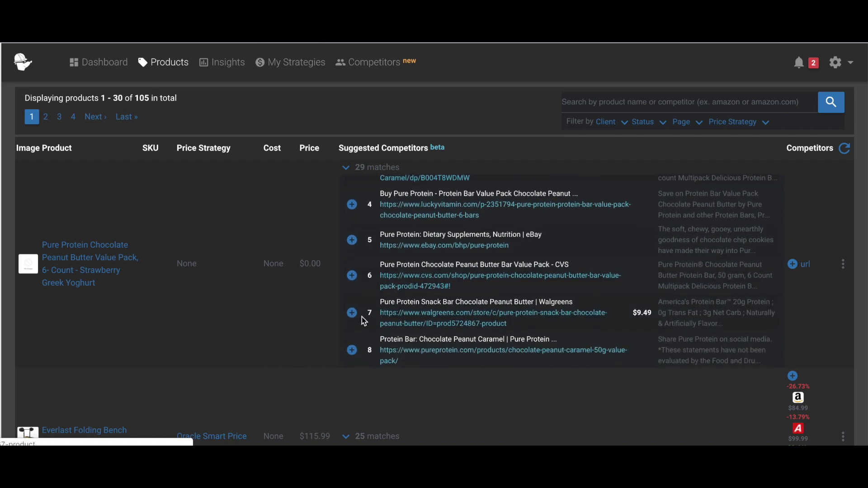
left_click(352, 314)
scroll(402, 248, "down", 3)
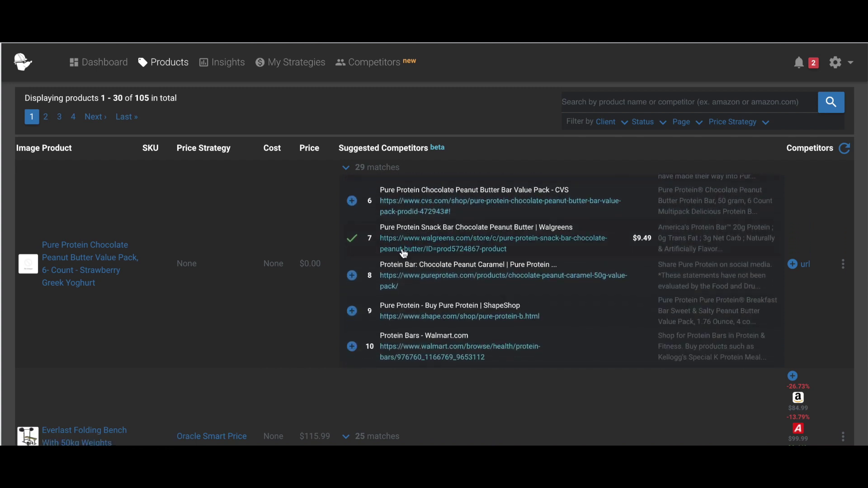
scroll(404, 254, "down", 3)
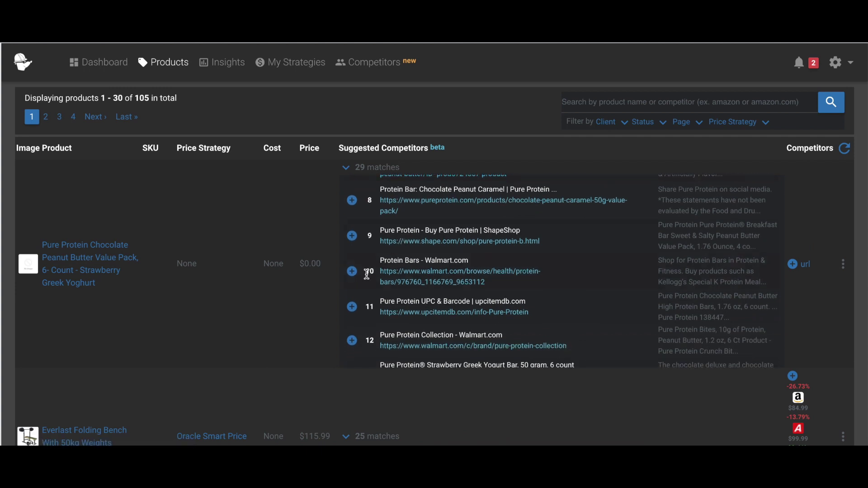
left_click(352, 271)
scroll(454, 264, "down", 3)
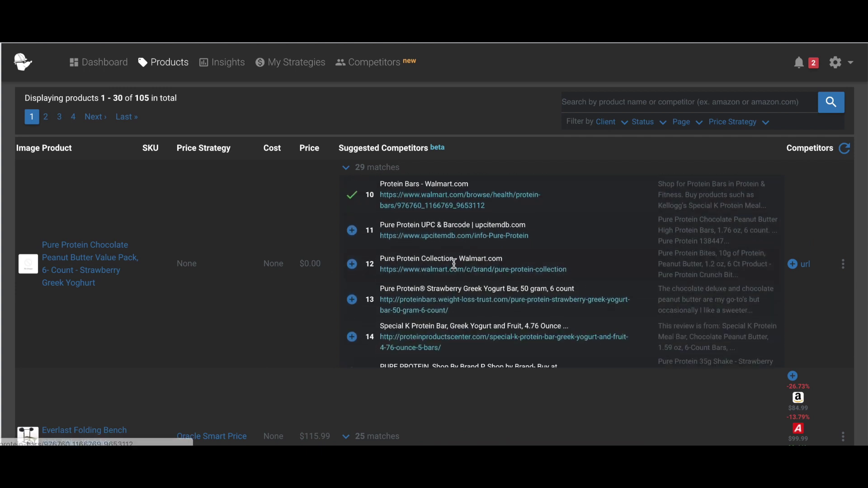
scroll(454, 264, "down", 3)
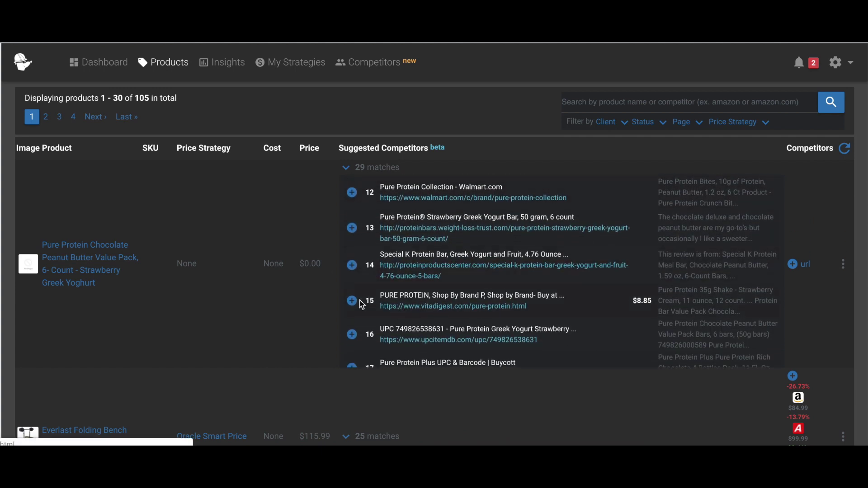
left_click(352, 301)
scroll(451, 281, "down", 4)
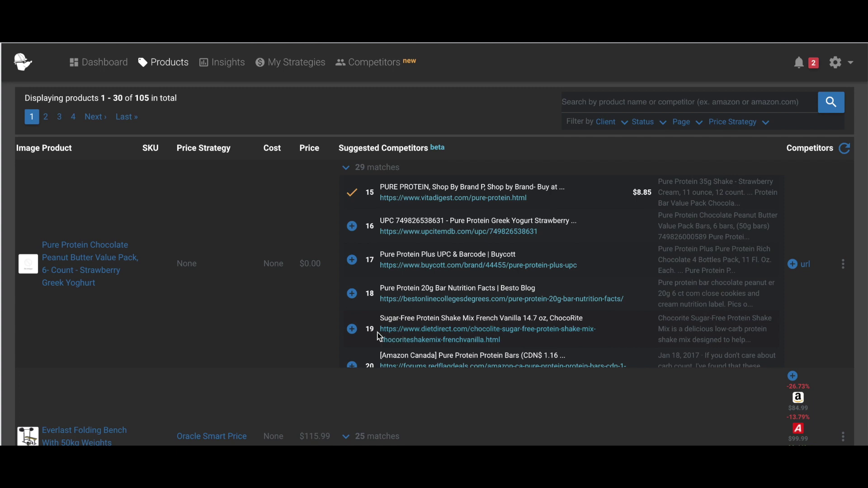
left_click(352, 329)
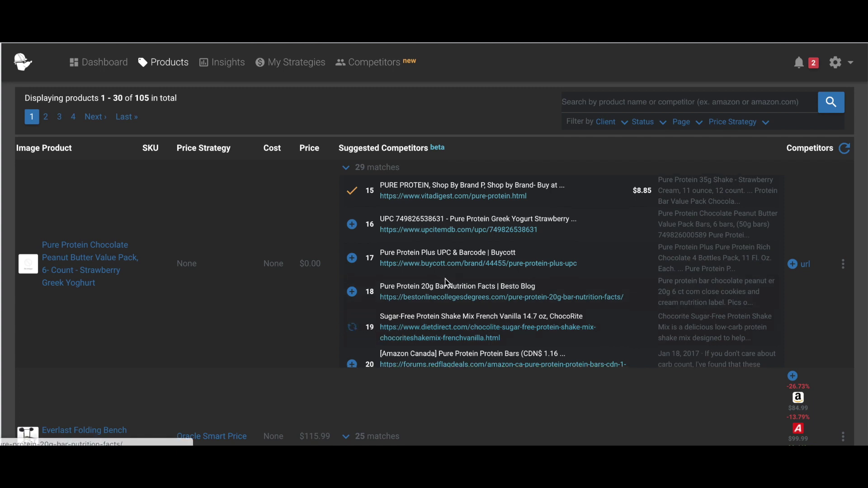
Reload the table so the newly tracked competitors appear, including Walmart at $5.98.
scroll(445, 284, "down", 2)
scroll(446, 283, "down", 1)
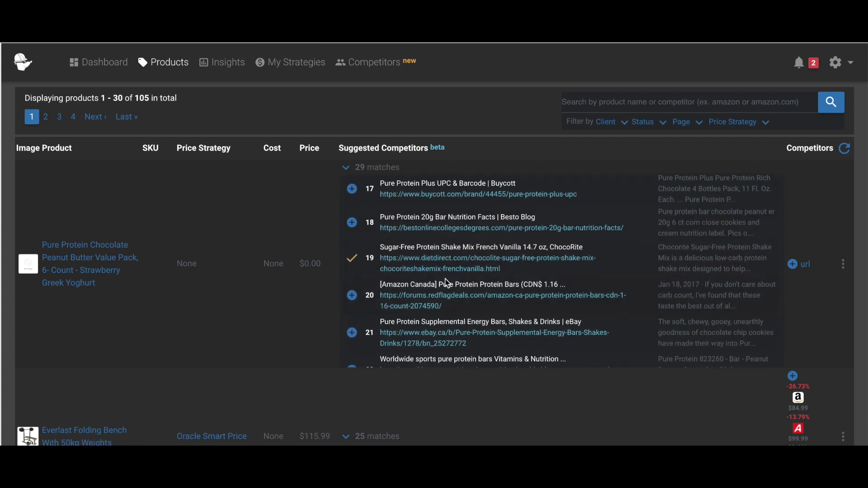
mouse_move(355, 262)
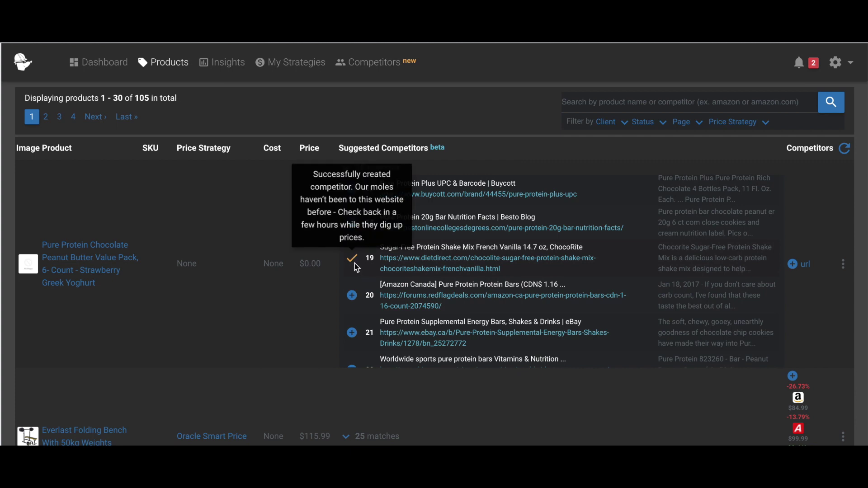
scroll(398, 269, "up", 6)
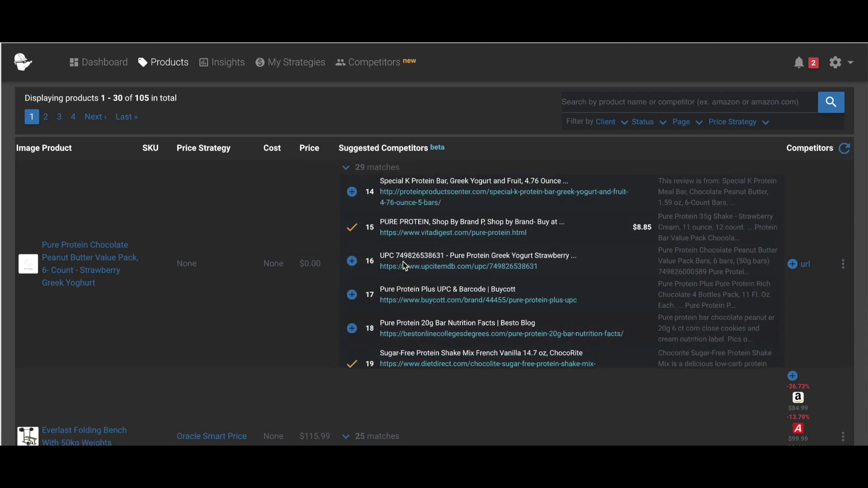
scroll(403, 266, "up", 3)
mouse_move(350, 245)
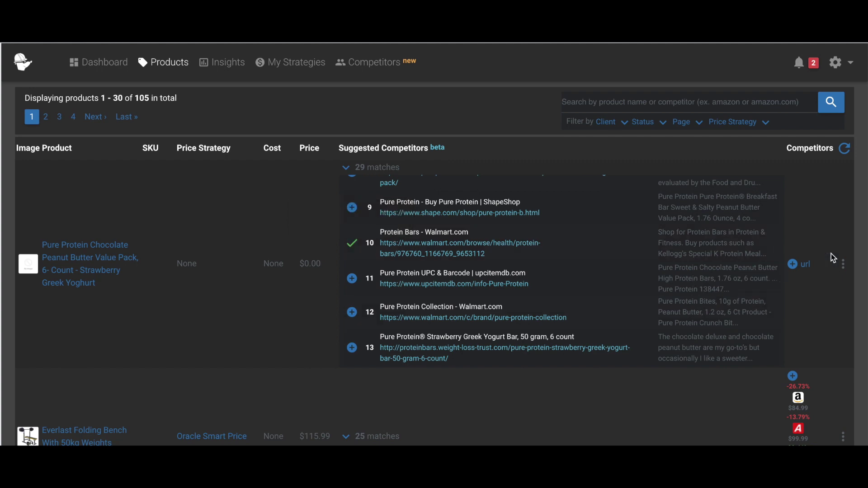
left_click(844, 150)
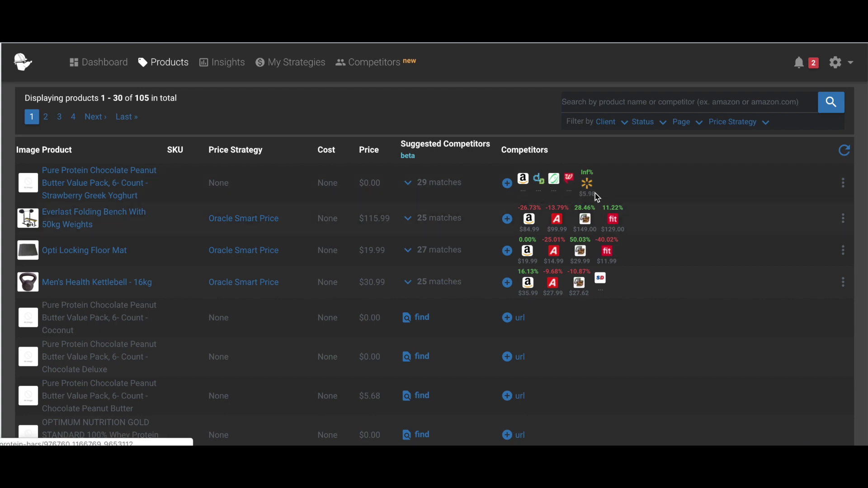
Review the yoghurt pack's detail page with five competitors, walmart.com at $5.98, then return to Products.
left_click(94, 185)
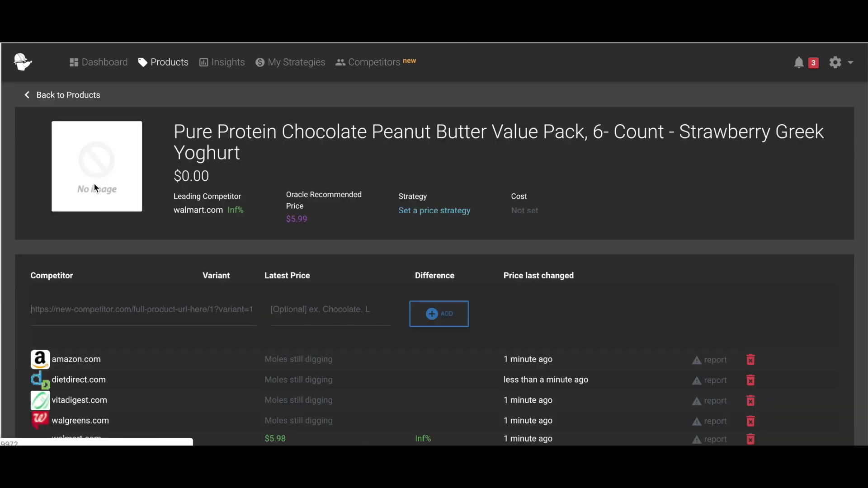
scroll(155, 246, "down", 2)
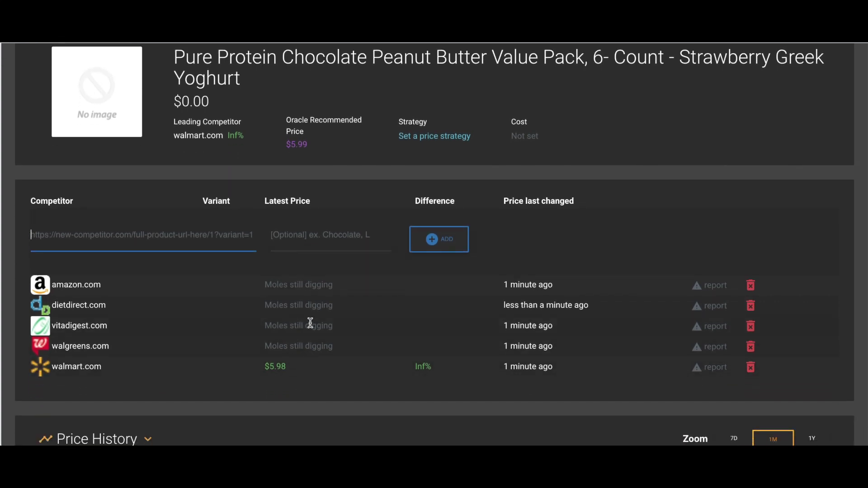
scroll(231, 169, "up", 2)
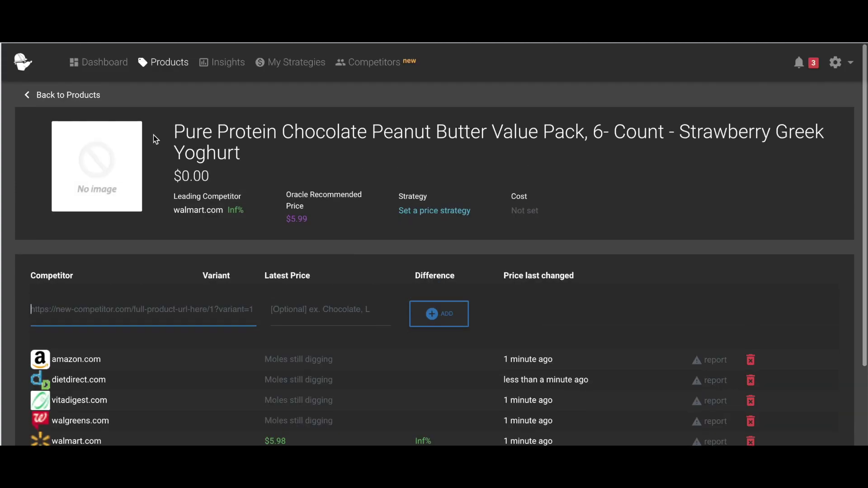
left_click(80, 95)
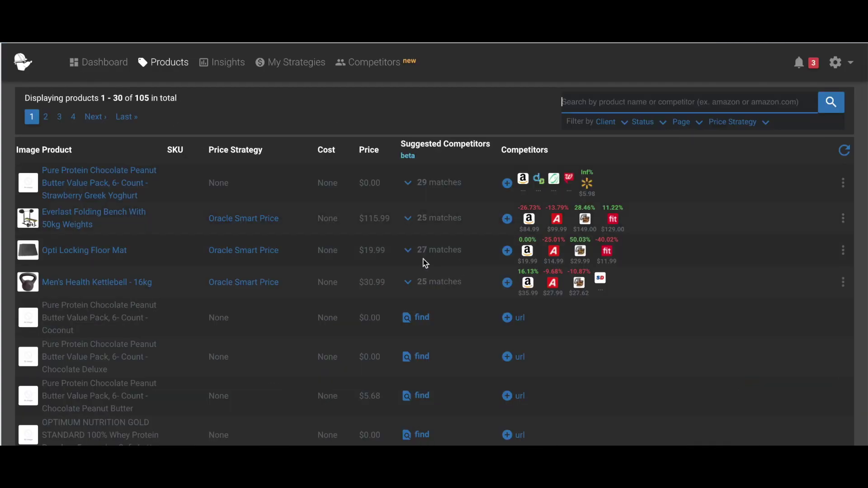
Start matching for Coconut, Chocolate Deluxe, Chocolate Peanut Butter packs and Cafe Latte, Vanilla, Strawberry, Chocolate wheys.
scroll(433, 301, "down", 3)
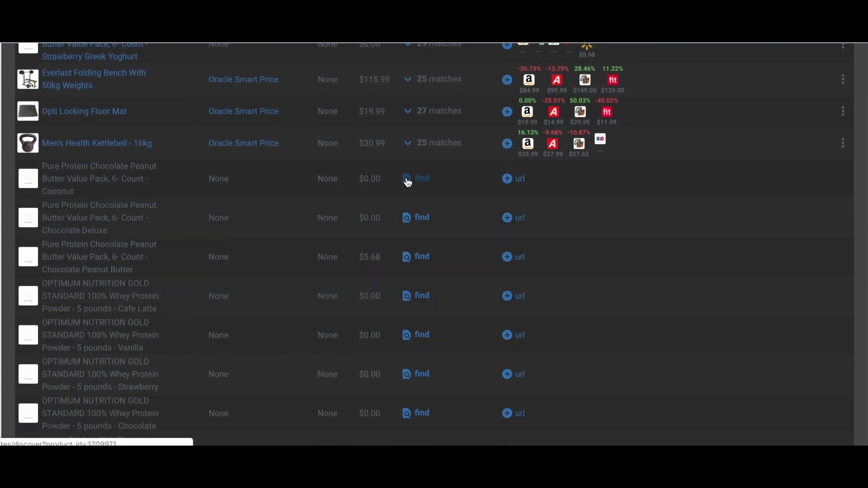
left_click(413, 183)
left_click(416, 224)
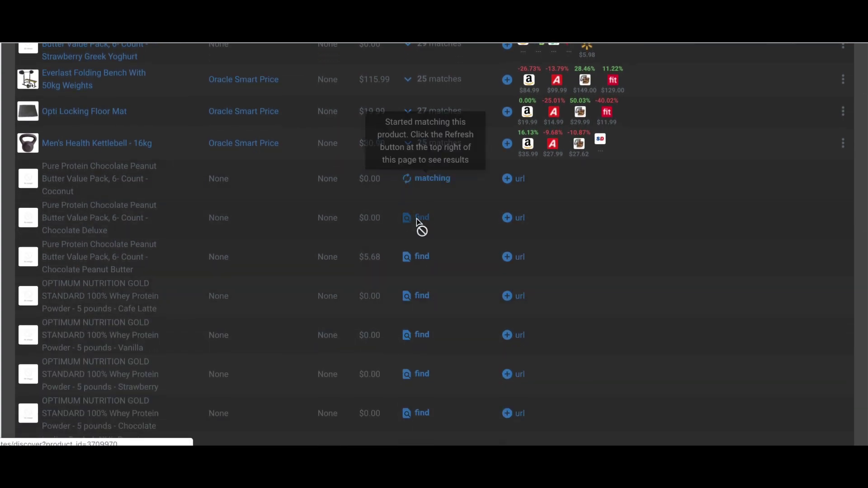
left_click(422, 259)
left_click(421, 298)
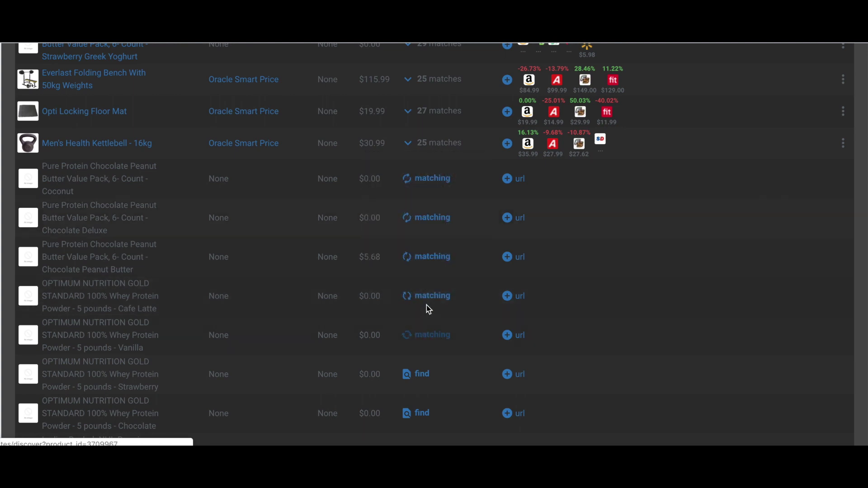
scroll(427, 305, "down", 1)
left_click(427, 307)
left_click(425, 324)
scroll(426, 313, "down", 1)
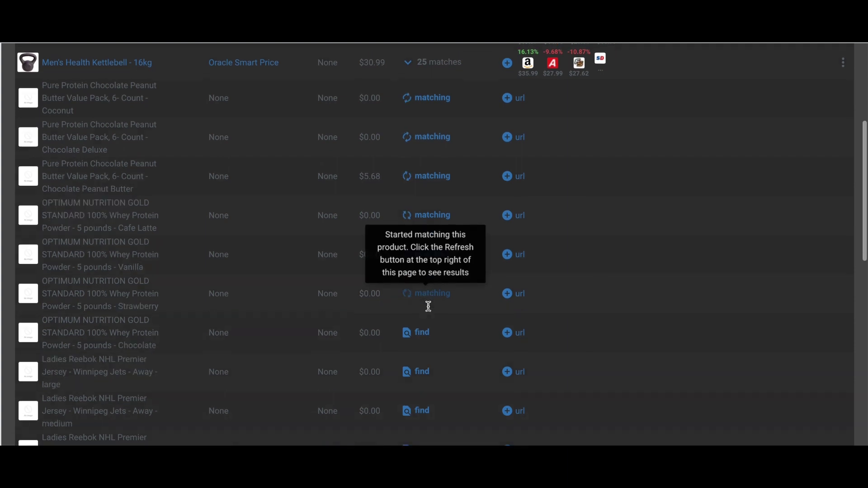
left_click(424, 323)
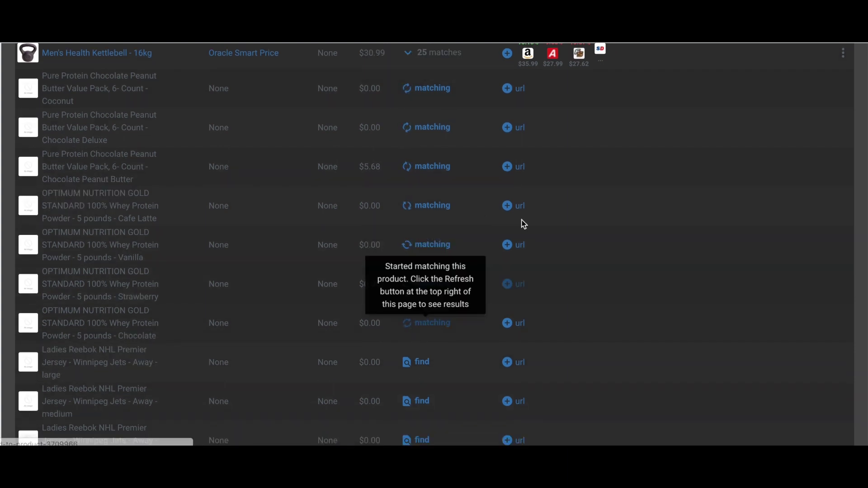
scroll(638, 242, "up", 5)
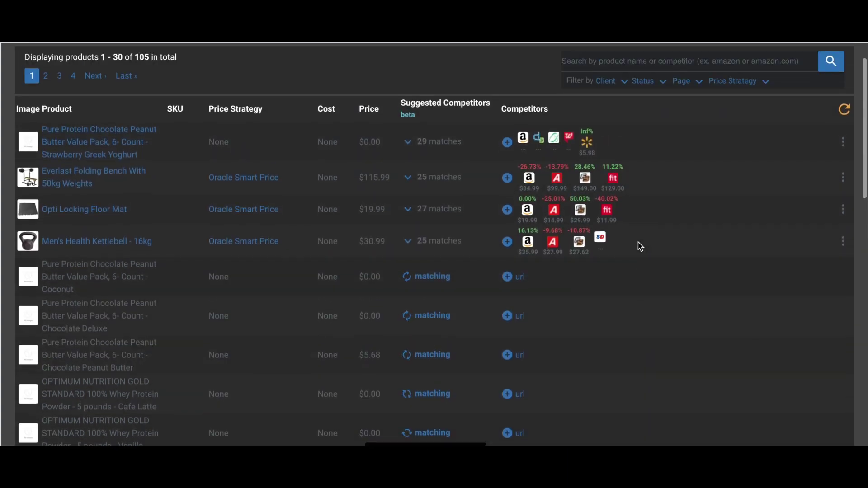
Load results and track Chocolate whey's ranks 1, 2, 3, 5: Optimum Nutrition, Amazon, Vitacost, Supplement Warehouse.
left_click(843, 133)
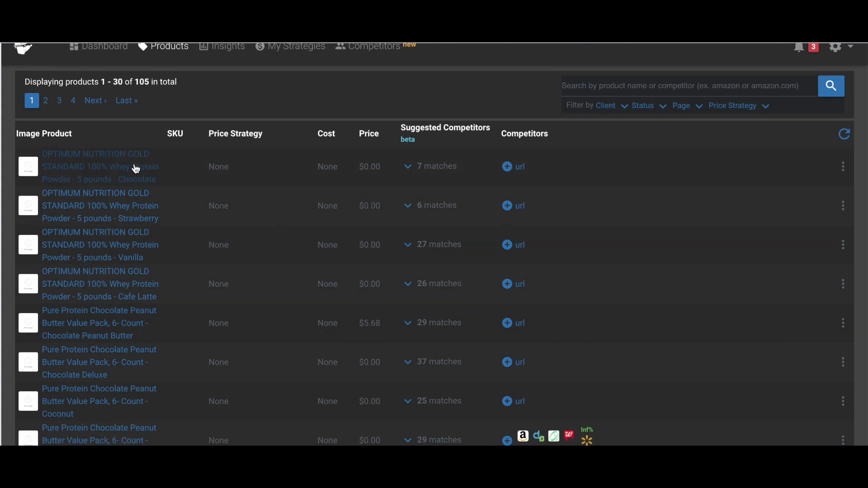
left_click(409, 167)
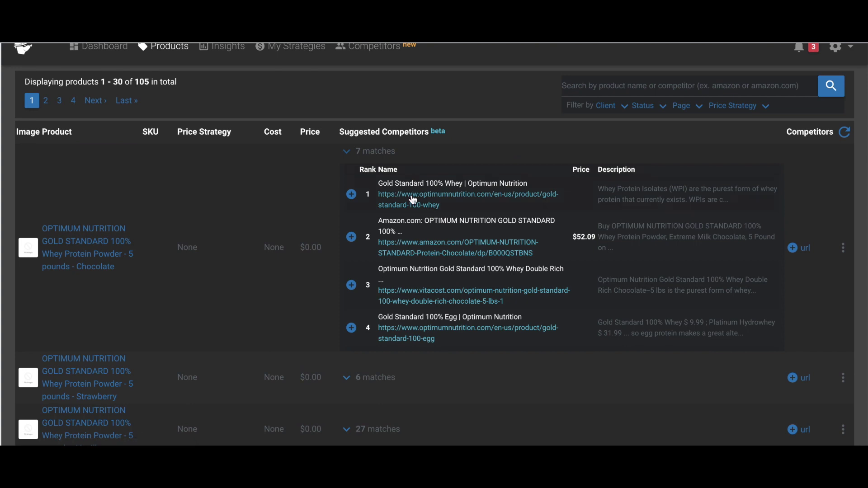
left_click(351, 195)
left_click(353, 237)
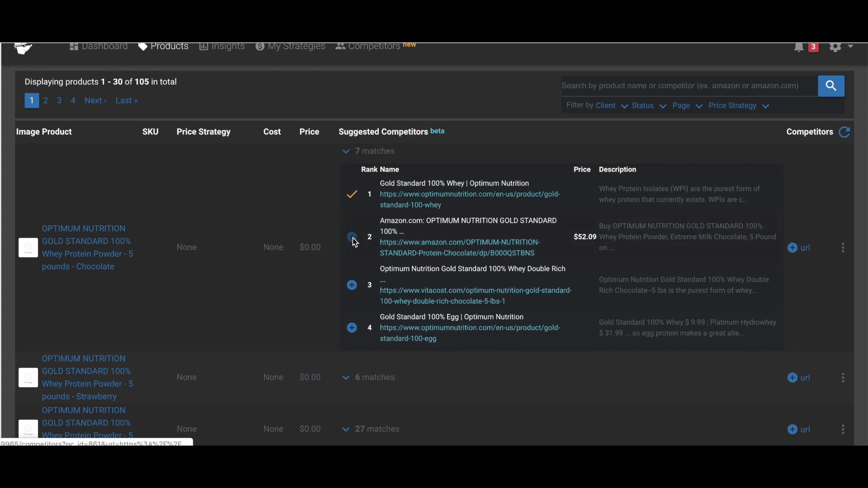
scroll(355, 243, "down", 1)
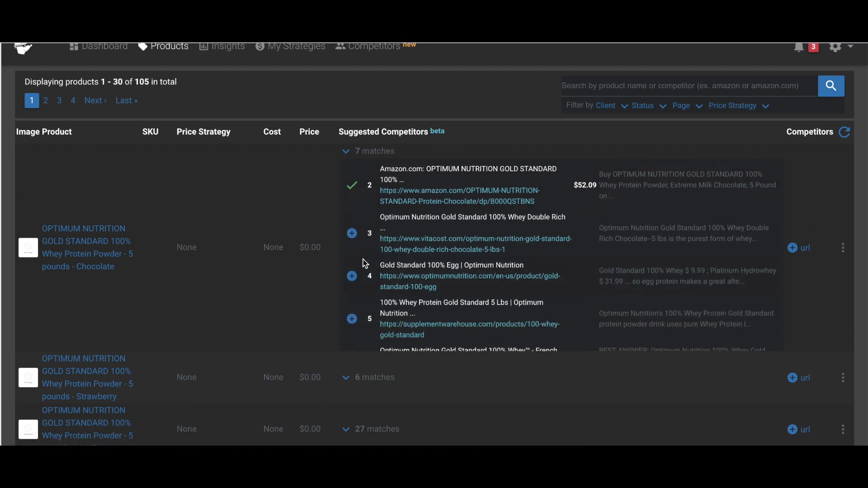
left_click(352, 233)
scroll(367, 260, "down", 3)
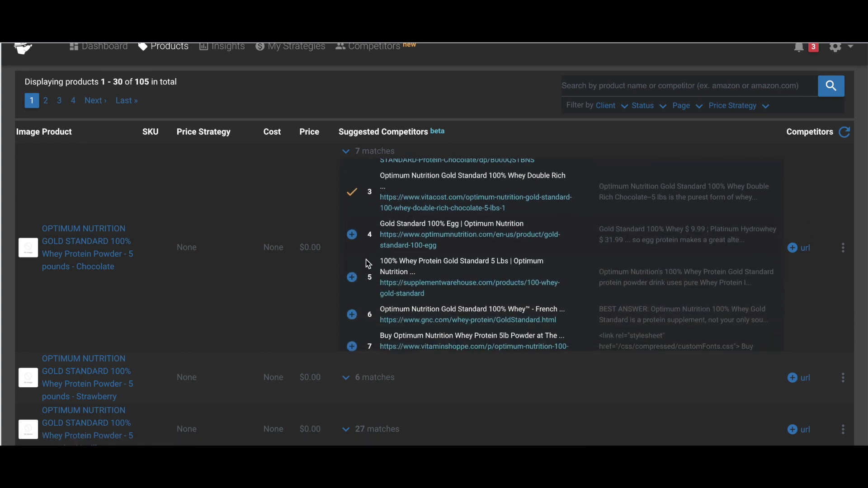
left_click(351, 257)
scroll(385, 302, "down", 1)
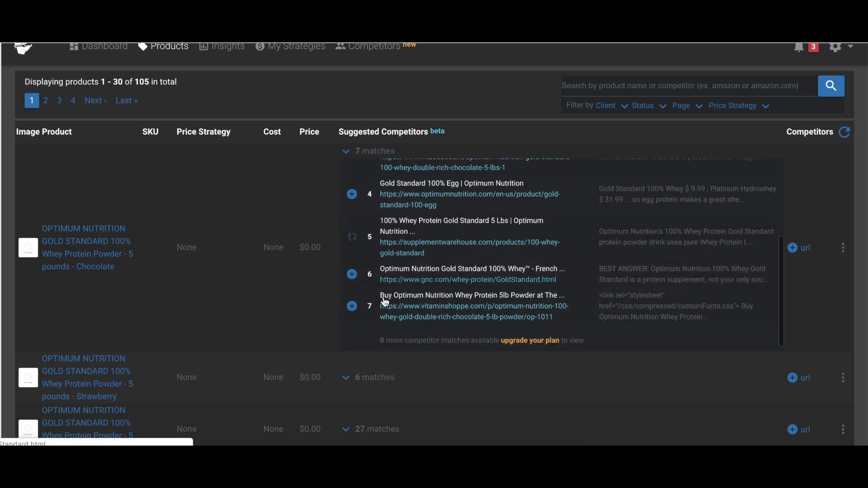
scroll(372, 288, "down", 2)
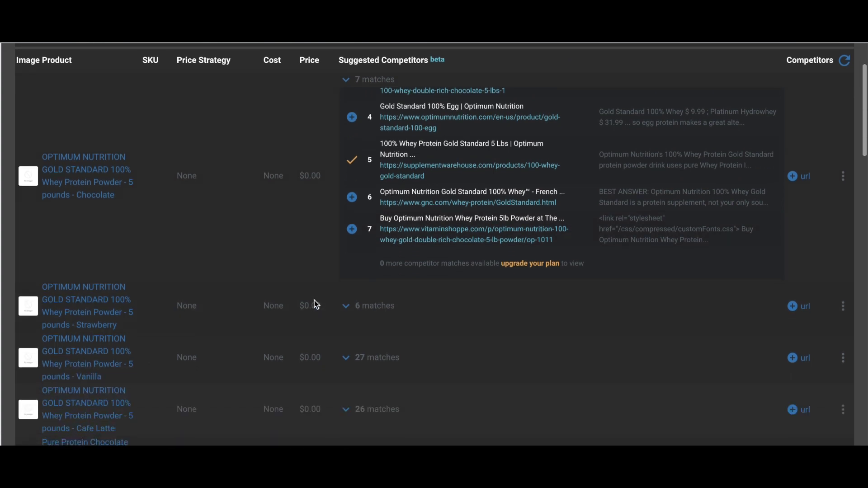
Track Strawberry whey's ranks 3, 5 and 6: Vitacost, Naturally Flavored, and the $25.00 listing.
left_click(372, 287)
scroll(413, 283, "down", 3)
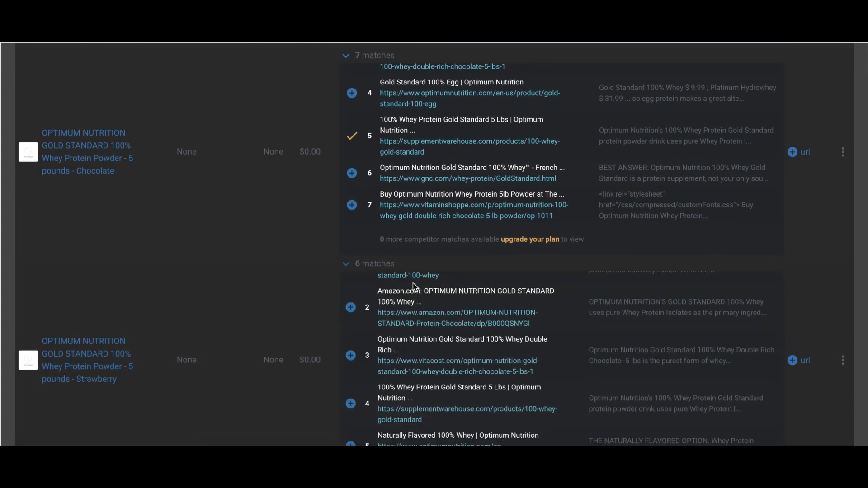
scroll(413, 284, "down", 1)
left_click(351, 300)
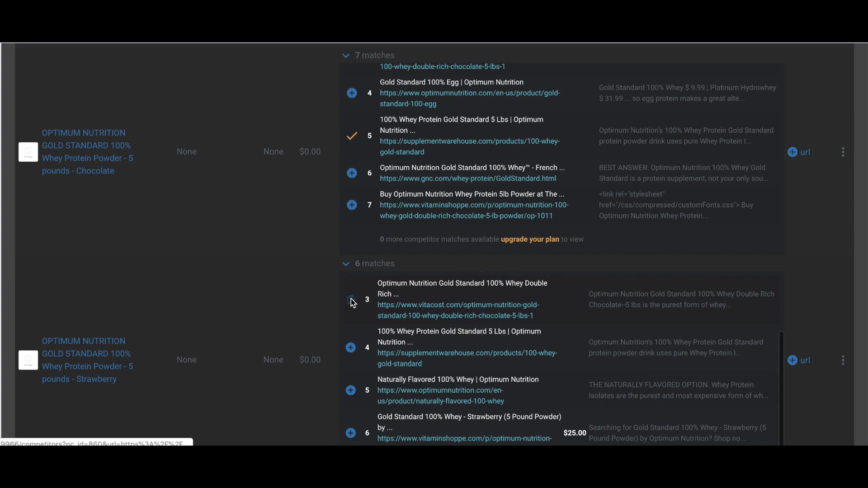
scroll(401, 340, "down", 2)
scroll(401, 340, "down", 1)
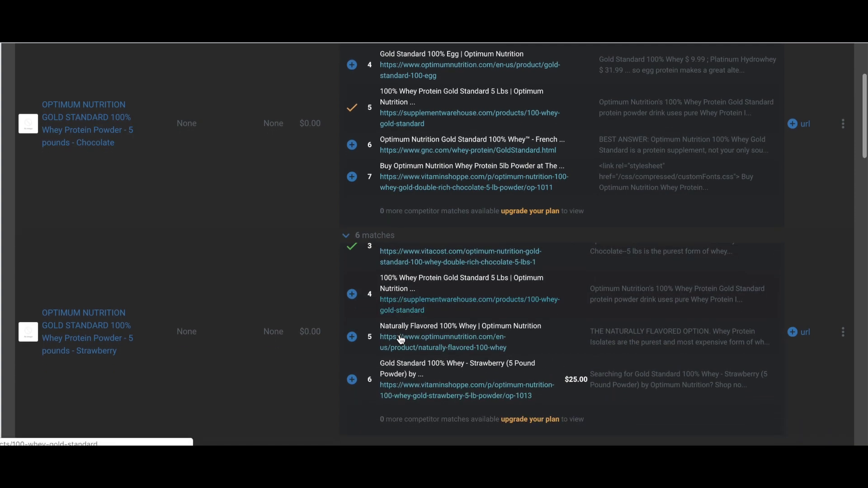
left_click(352, 338)
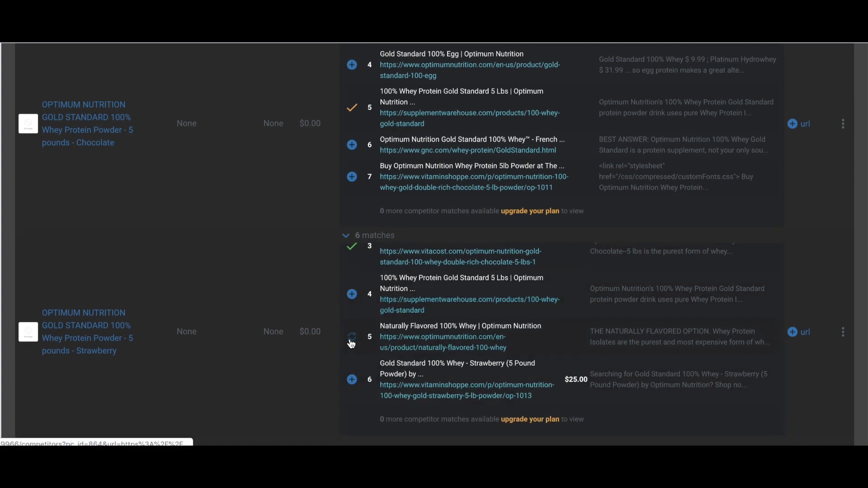
left_click(352, 380)
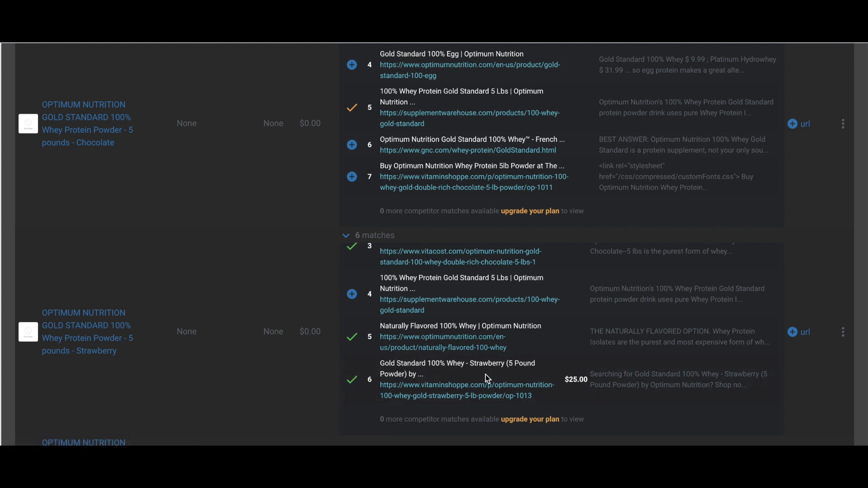
scroll(481, 355, "down", 2)
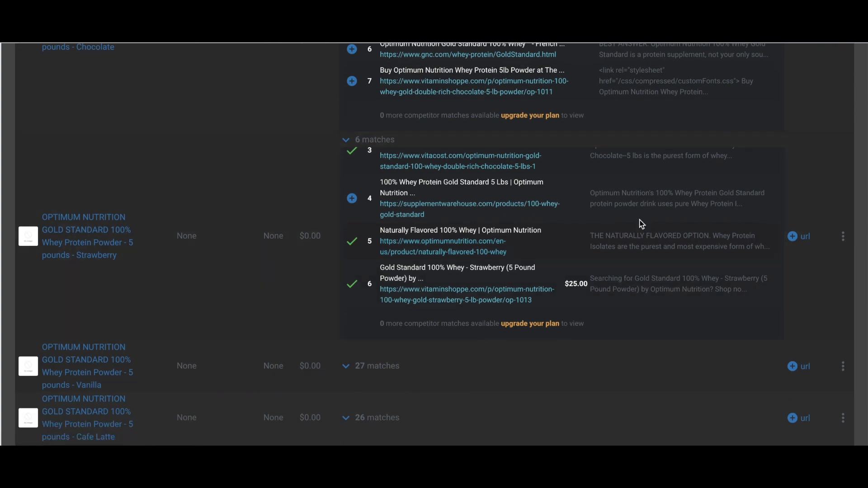
scroll(657, 285, "up", 3)
scroll(815, 203, "up", 5)
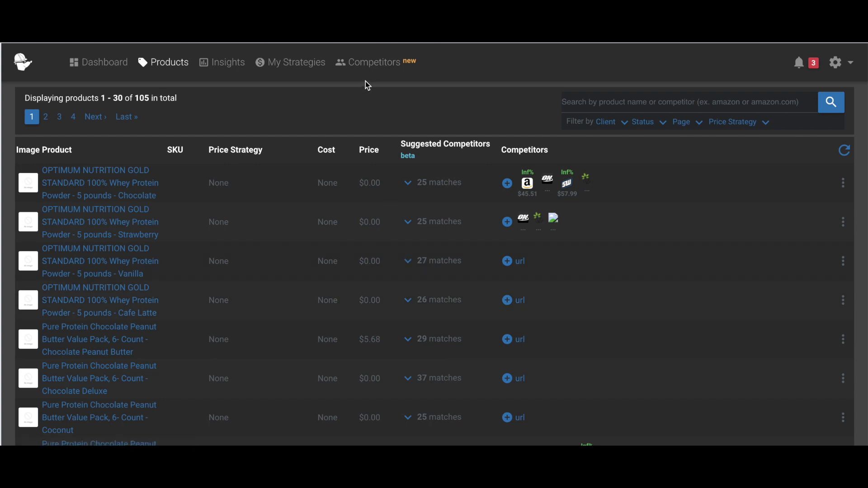
Browse the 138 potential competitors ranked by average rank with total matches, led by argos.co.uk.
left_click(380, 62)
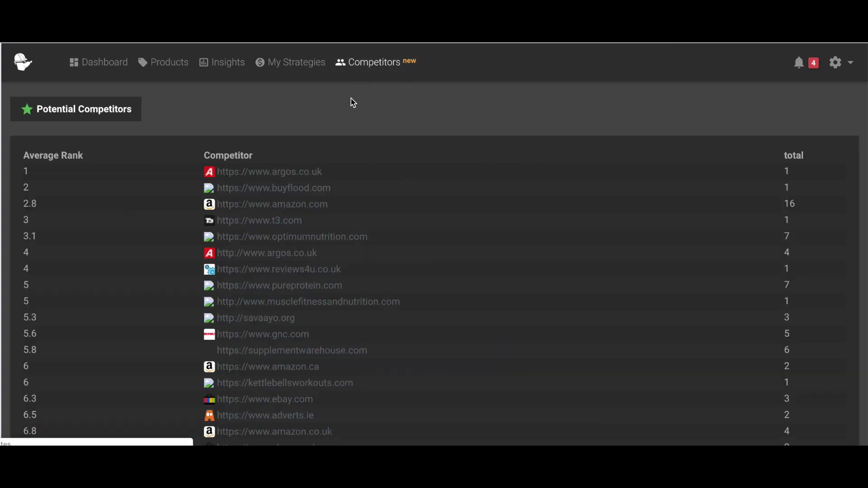
scroll(275, 152, "down", 5)
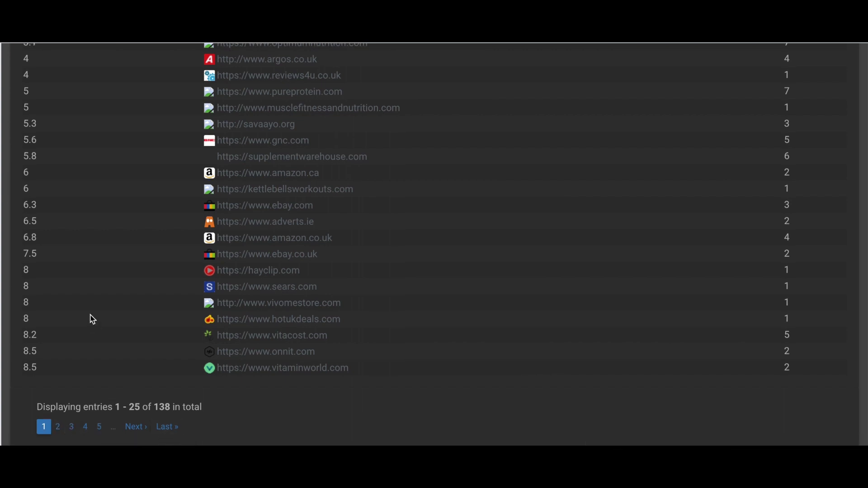
scroll(89, 316, "up", 5)
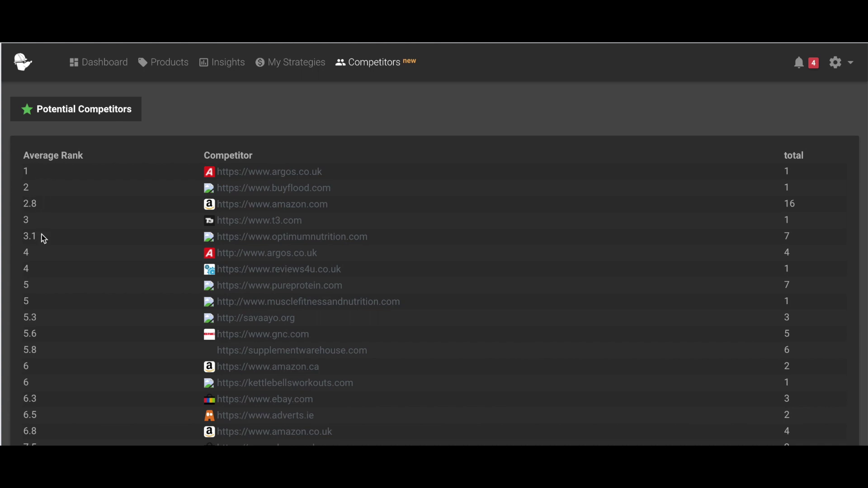
scroll(44, 239, "down", 2)
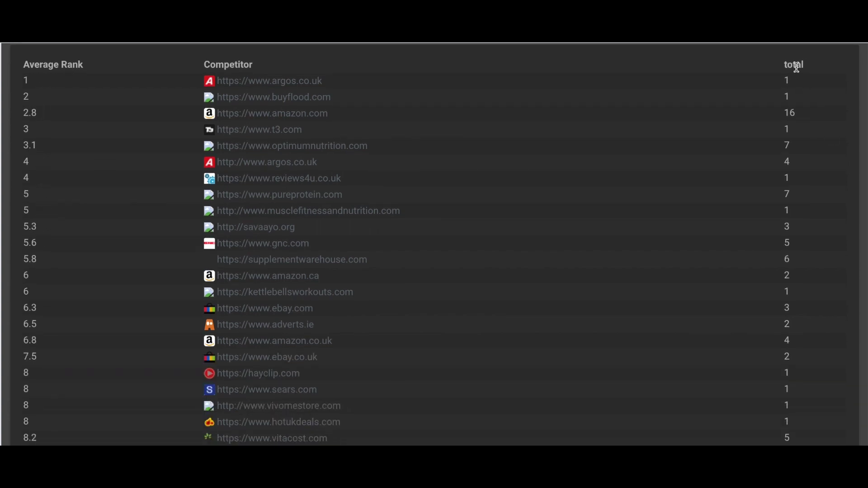
scroll(795, 319, "down", 1)
scroll(794, 316, "up", 3)
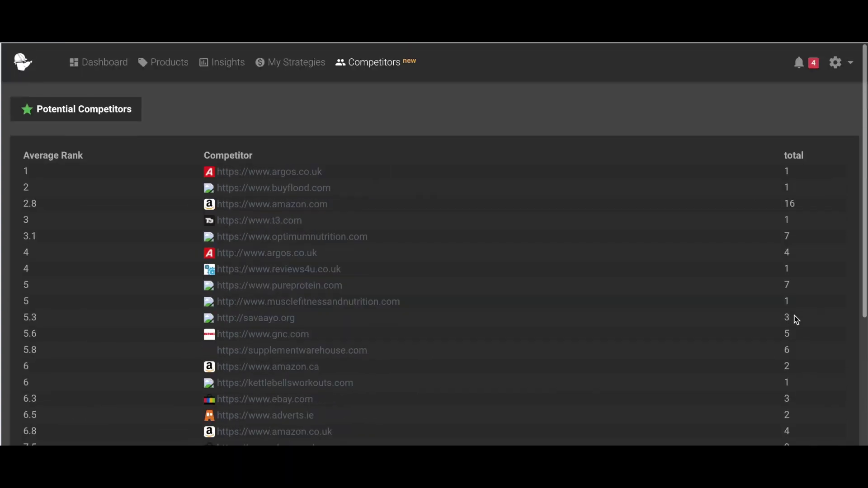